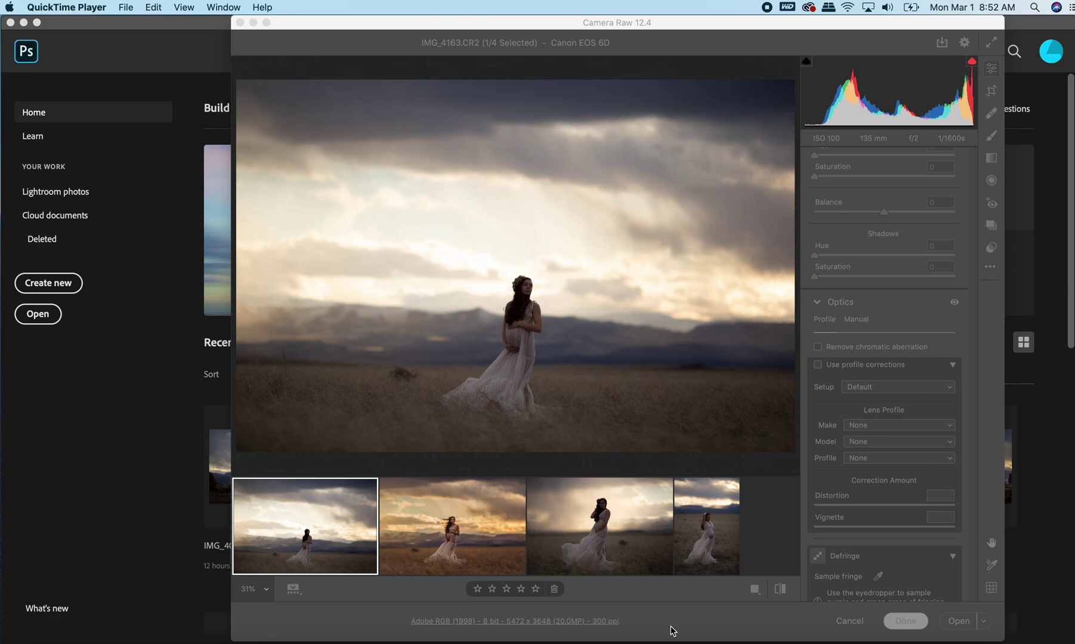
# - Reset IMG_4185.CR2 to its default settings as a before view, and undo the reset
pyautogui.click(437, 534)
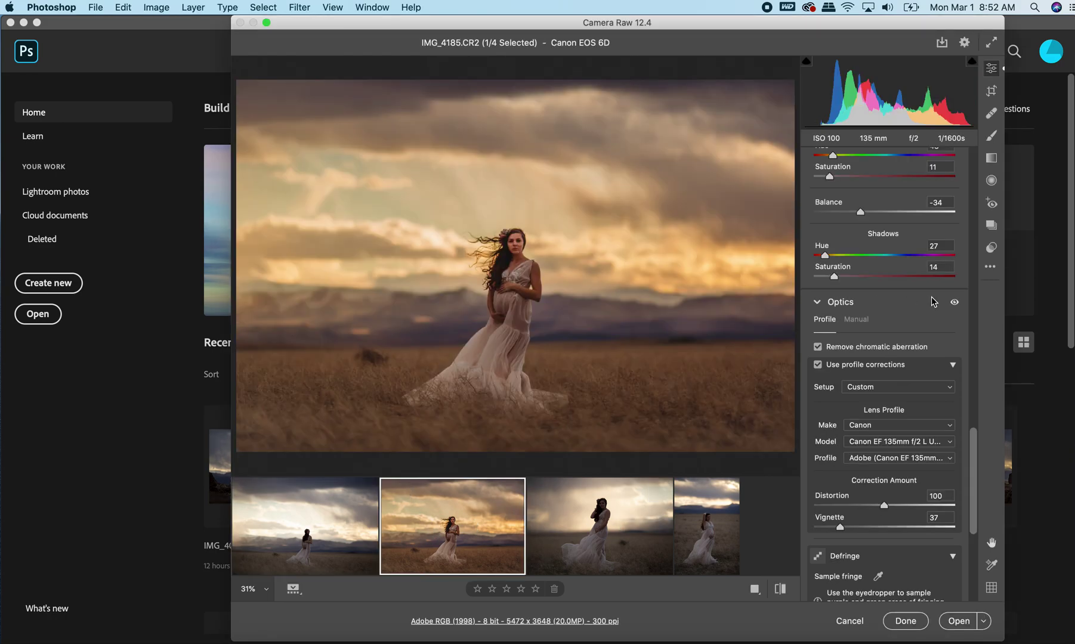
pyautogui.click(990, 268)
pyautogui.click(954, 280)
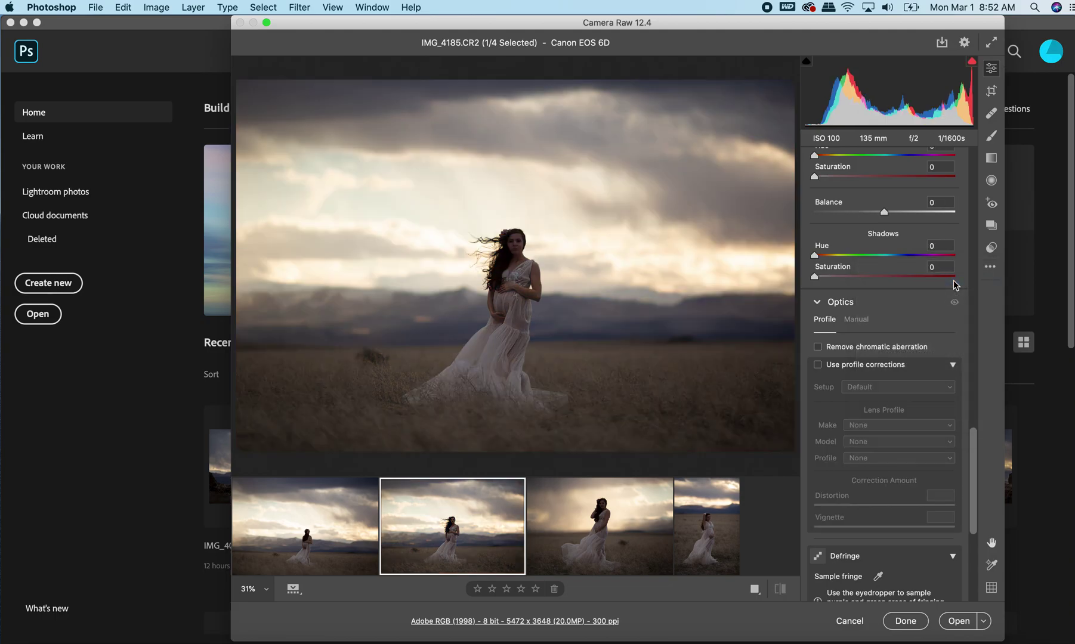
pyautogui.press('super+z')
pyautogui.moveTo(489, 544)
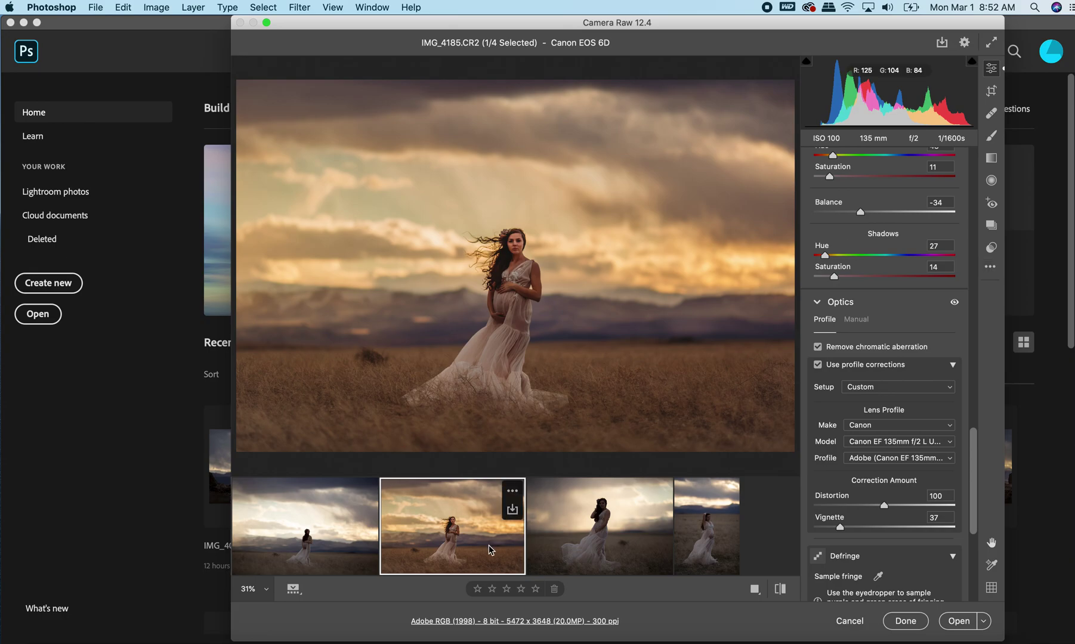
# - Copy the edit settings from IMG_4185.CR2 and apply them to IMG_4221.CR2
pyautogui.click(320, 549)
pyautogui.click(450, 544)
pyautogui.click(591, 544)
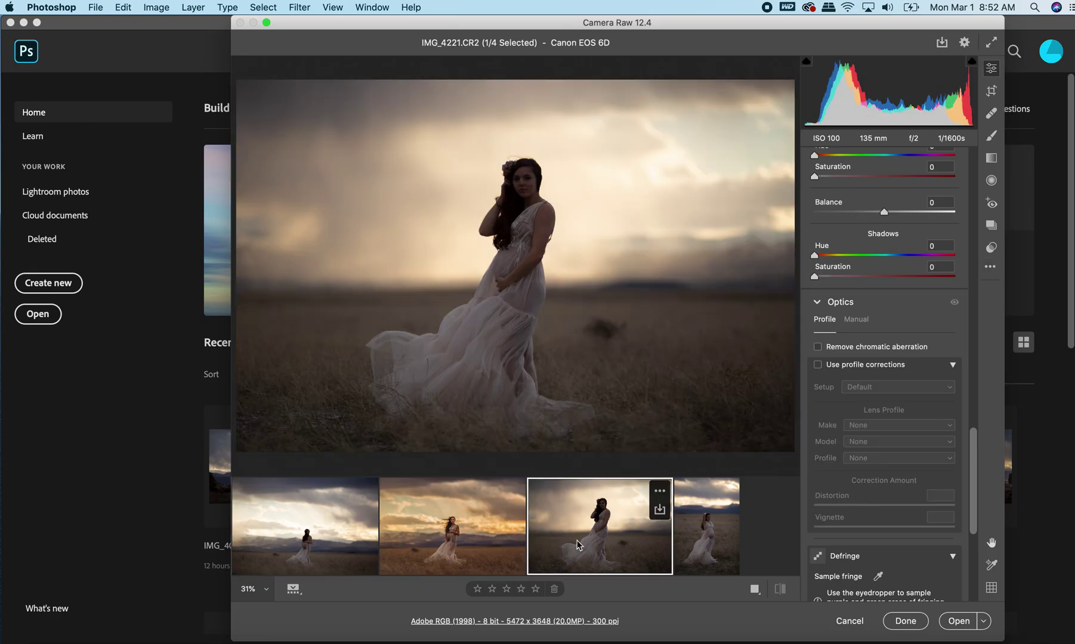
pyautogui.click(704, 544)
pyautogui.click(471, 542)
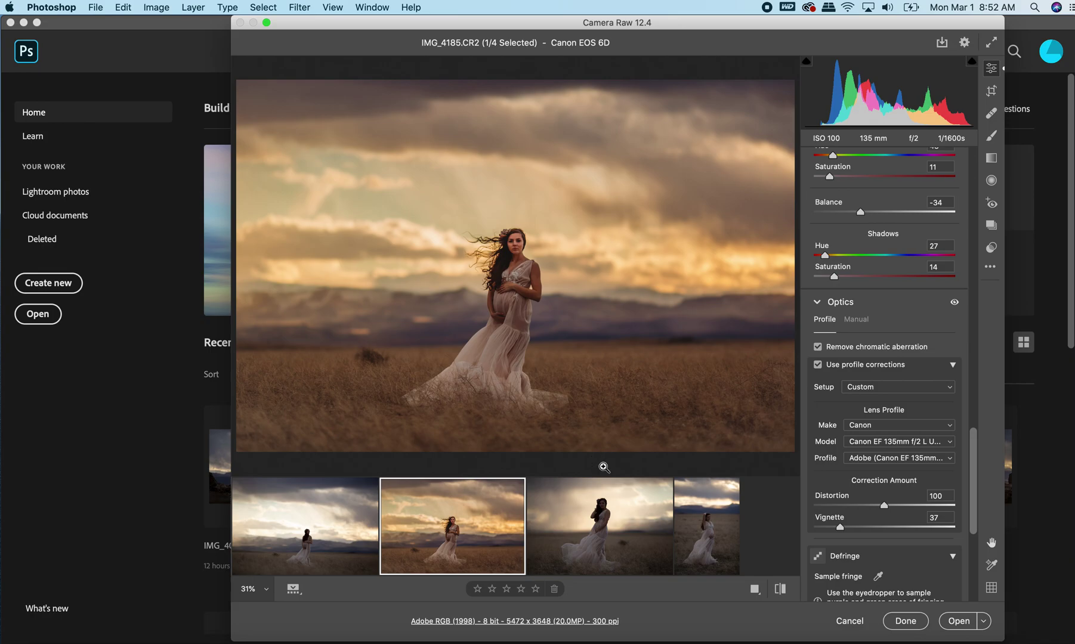
pyautogui.click(600, 528)
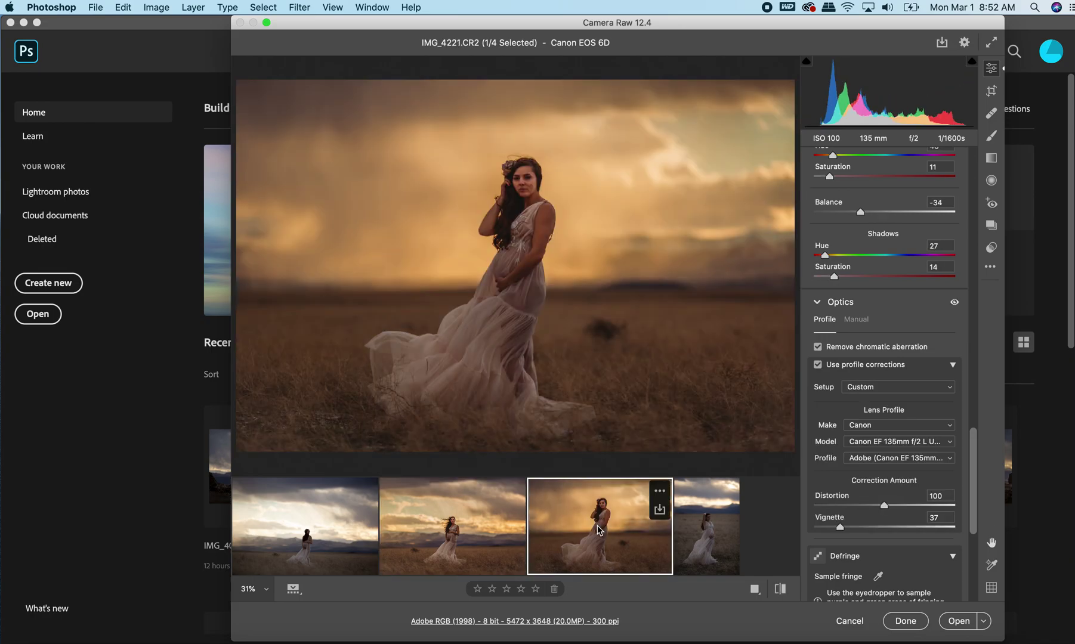
# - Set the Highlights of IMG_4221.CR2 to -80 and its Whites to +39
pyautogui.scroll(10, 911, 395)
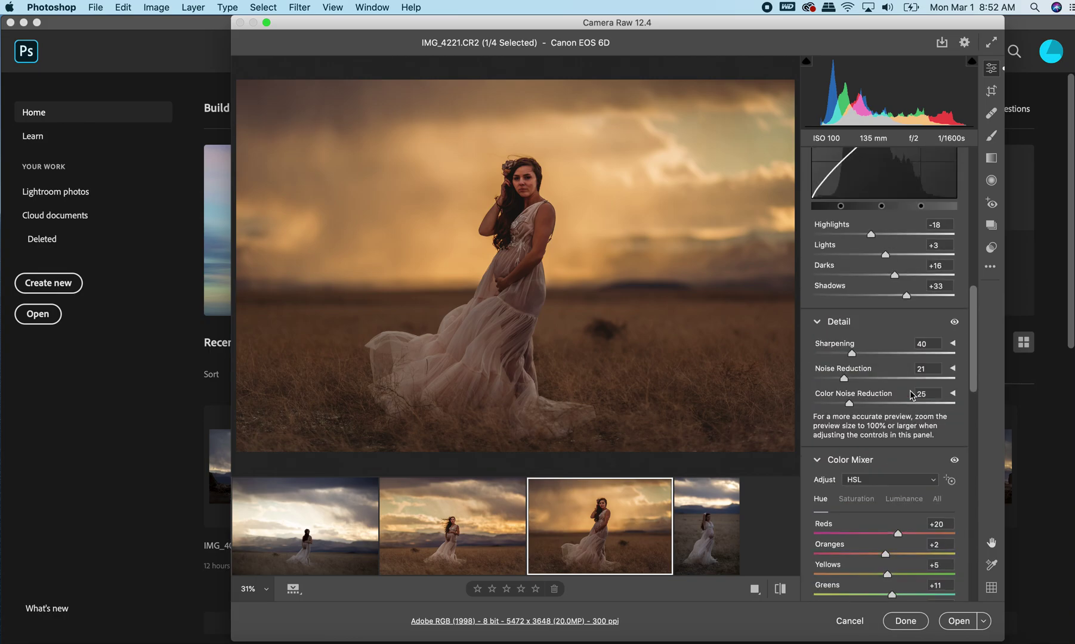
pyautogui.scroll(10, 911, 395)
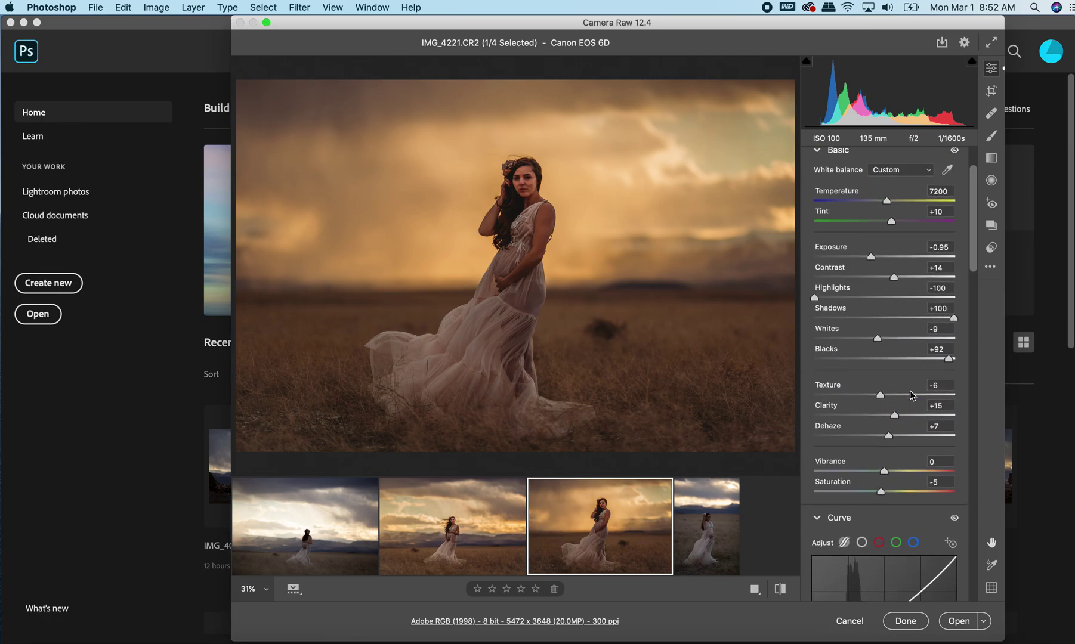
pyautogui.moveTo(815, 297); pyautogui.dragTo(829, 300)
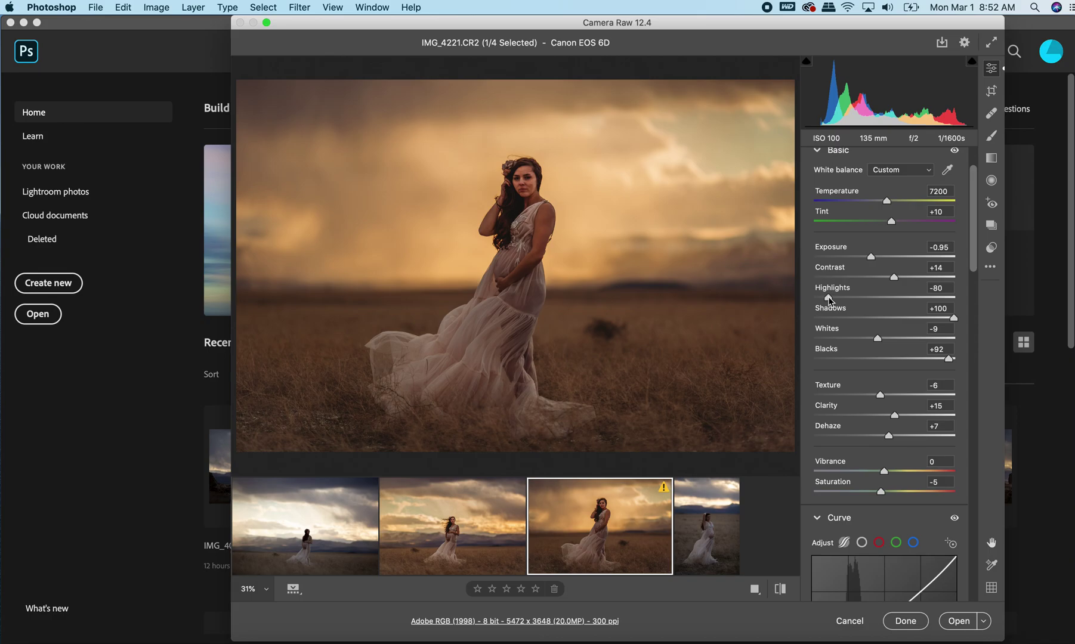
pyautogui.moveTo(877, 338); pyautogui.dragTo(906, 343)
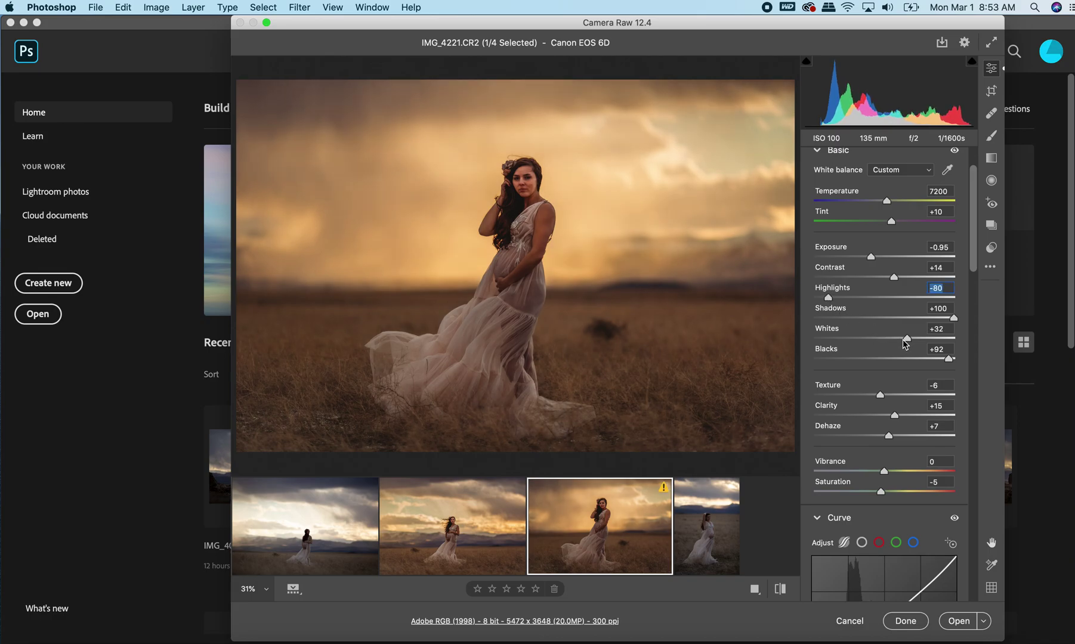
# - Set the Oranges luminance of IMG_4221.CR2 to about +37 and its Oranges hue to +13
pyautogui.scroll(-5, 894, 429)
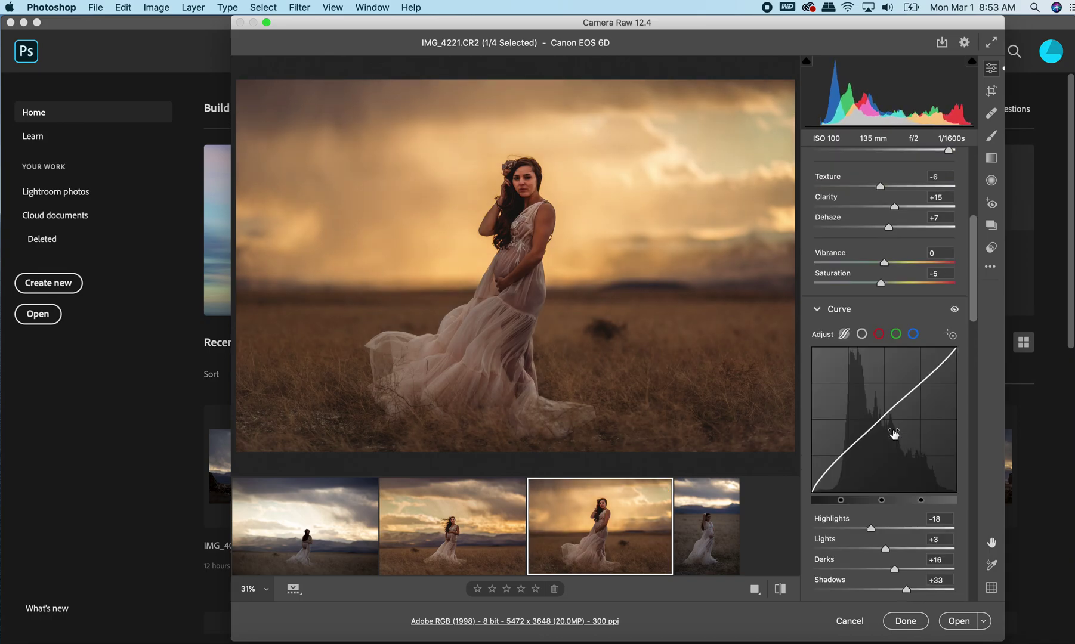
pyautogui.scroll(-5, 894, 434)
pyautogui.click(901, 373)
pyautogui.moveTo(894, 428); pyautogui.dragTo(911, 428)
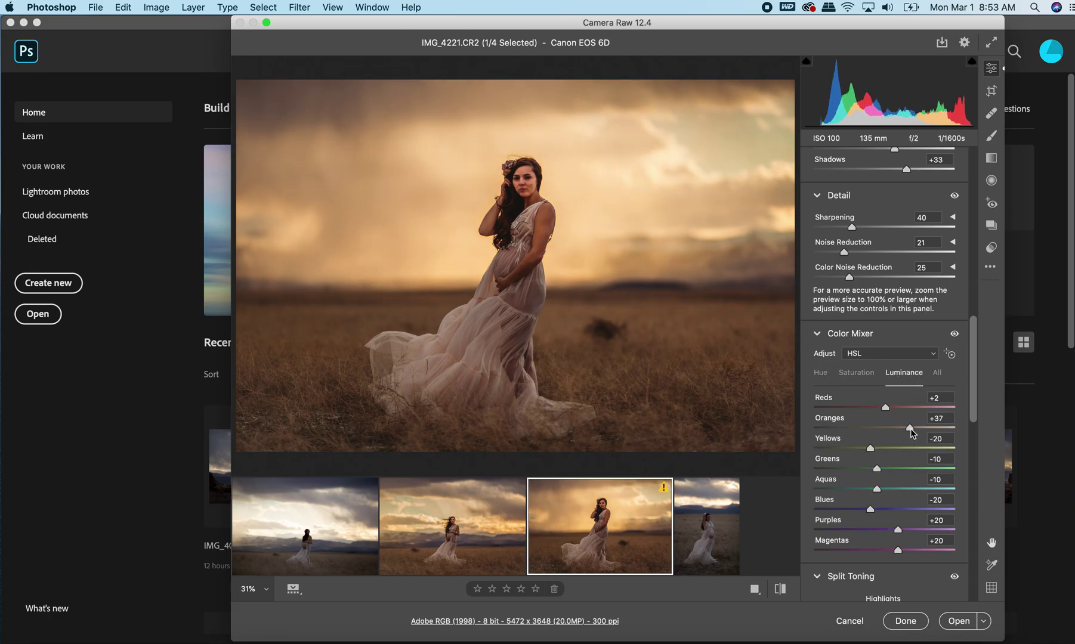
pyautogui.click(821, 374)
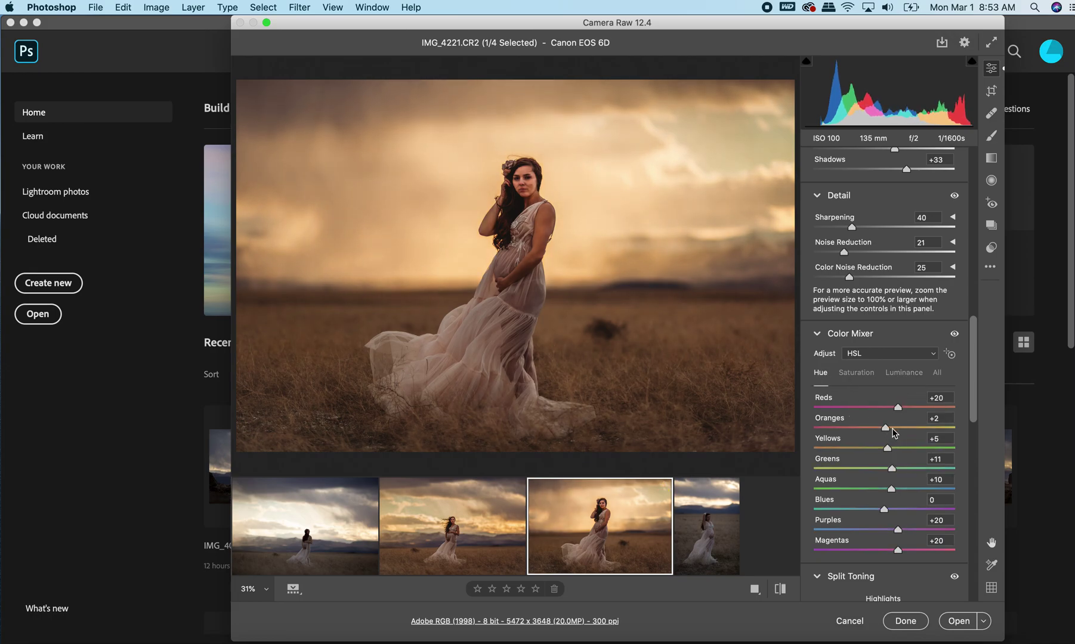
pyautogui.moveTo(886, 428); pyautogui.dragTo(892, 428)
pyautogui.click(894, 427)
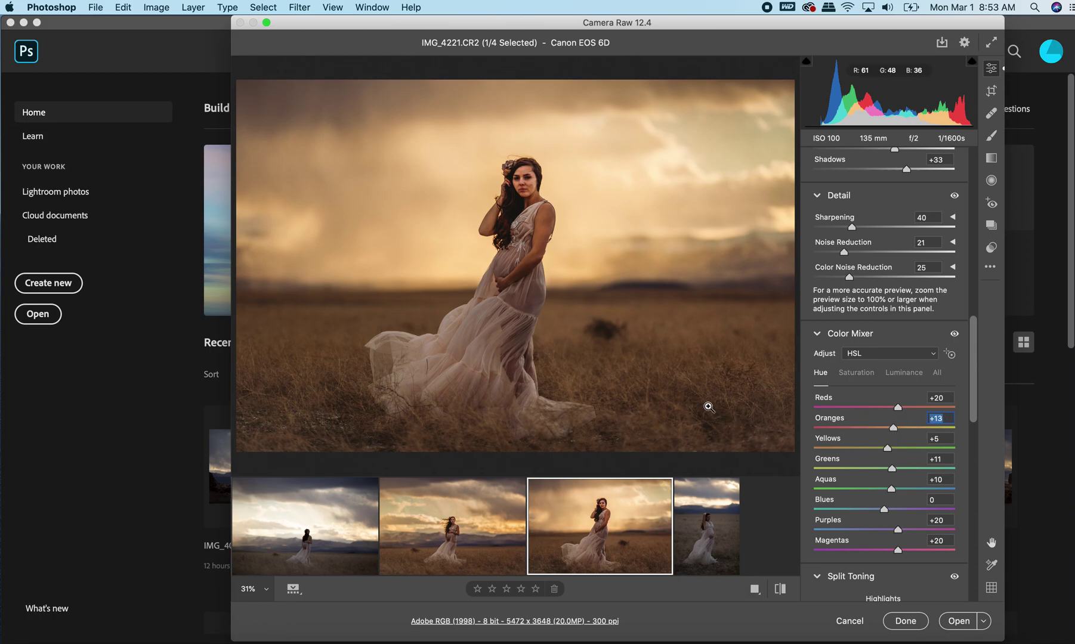
# - Copy the adjusted settings from IMG_4221.CR2 and apply them to IMG_4254.CR2
pyautogui.click(604, 547)
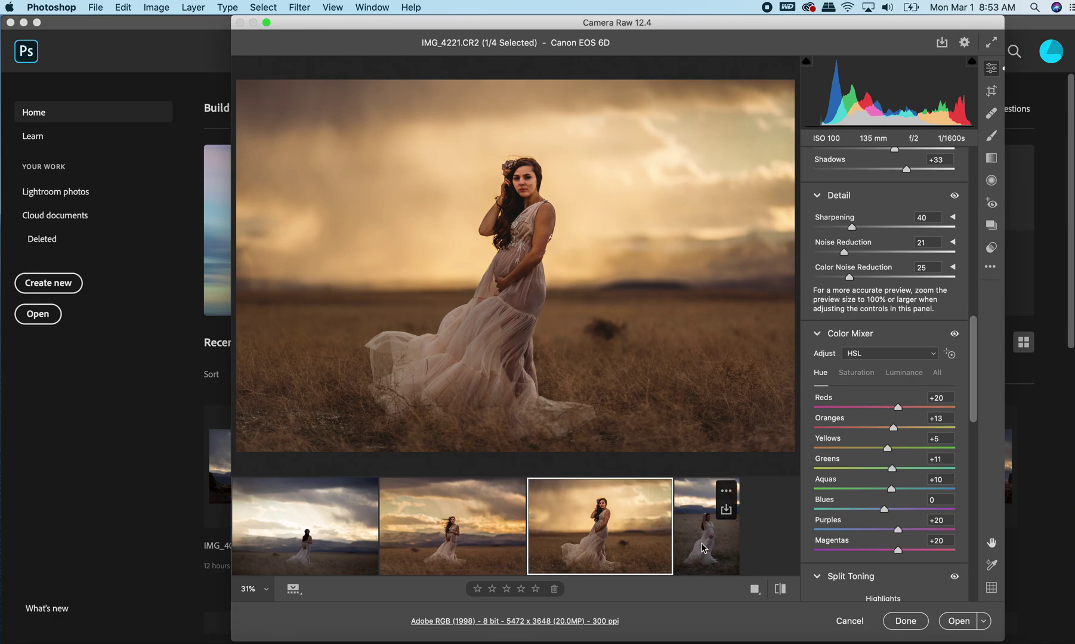
pyautogui.click(704, 547)
pyautogui.click(617, 545)
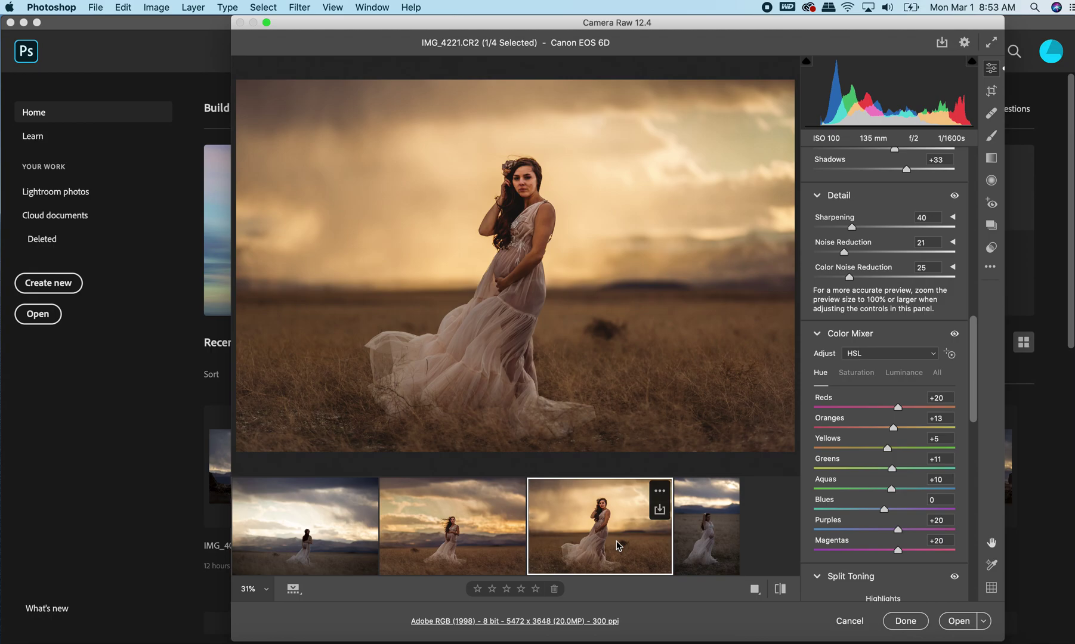
pyautogui.click(677, 539)
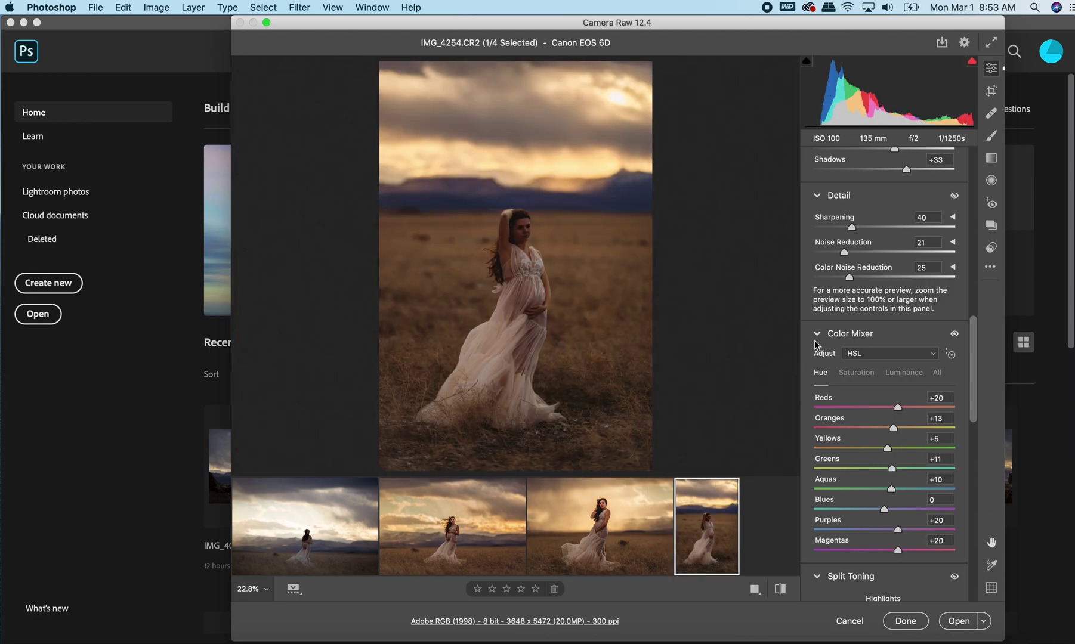
# - Brighten IMG_4254.CR2 by setting Highlights to -53 and Exposure to -0.35
pyautogui.scroll(10, 859, 310)
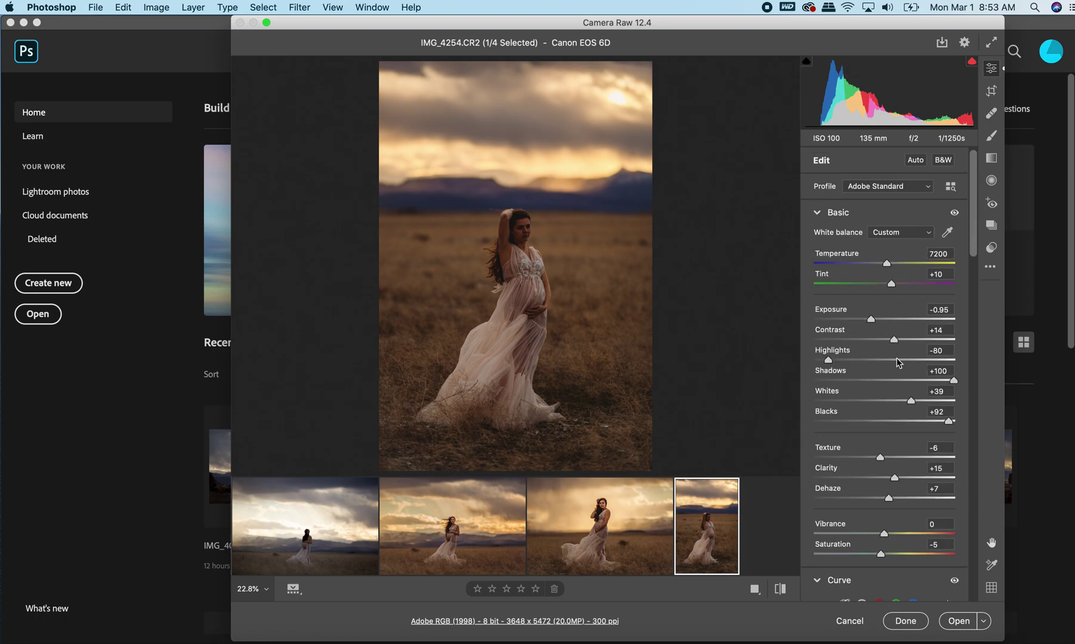
pyautogui.moveTo(829, 360); pyautogui.dragTo(878, 324)
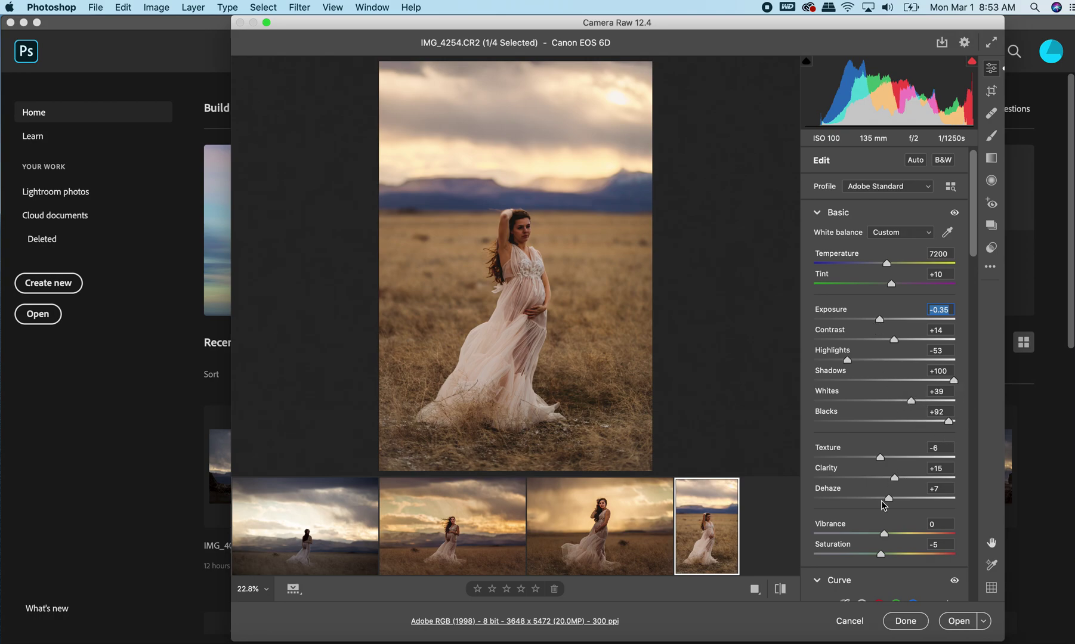
# - Set the Oranges luminance of IMG_4254.CR2 to about +56 and its Oranges saturation to -10
pyautogui.scroll(-5, 883, 504)
pyautogui.scroll(-10, 883, 506)
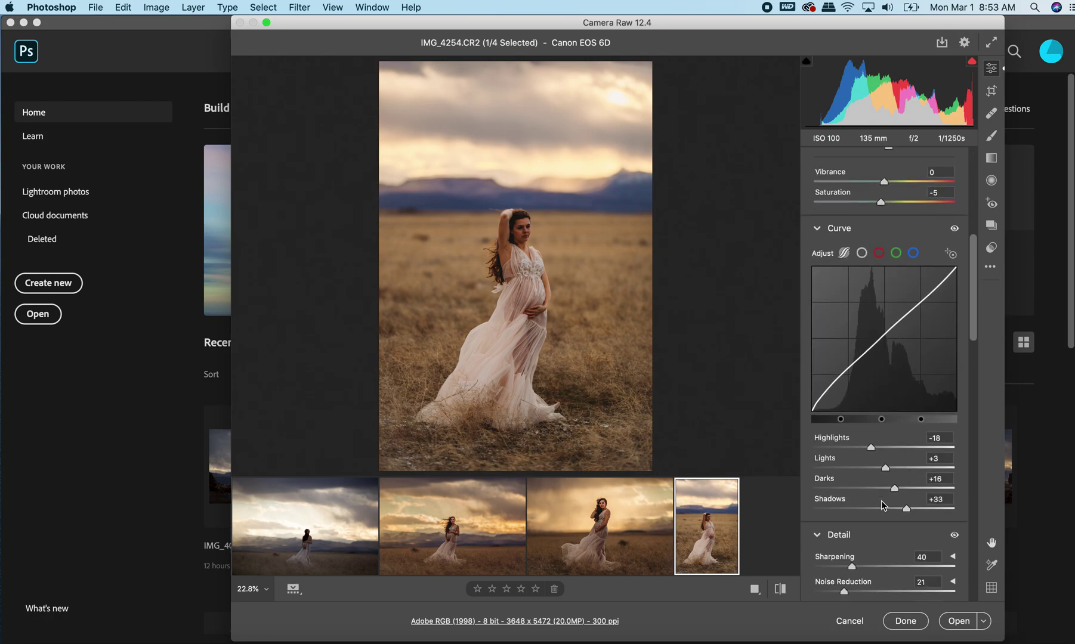
pyautogui.scroll(-6, 851, 561)
pyautogui.click(904, 414)
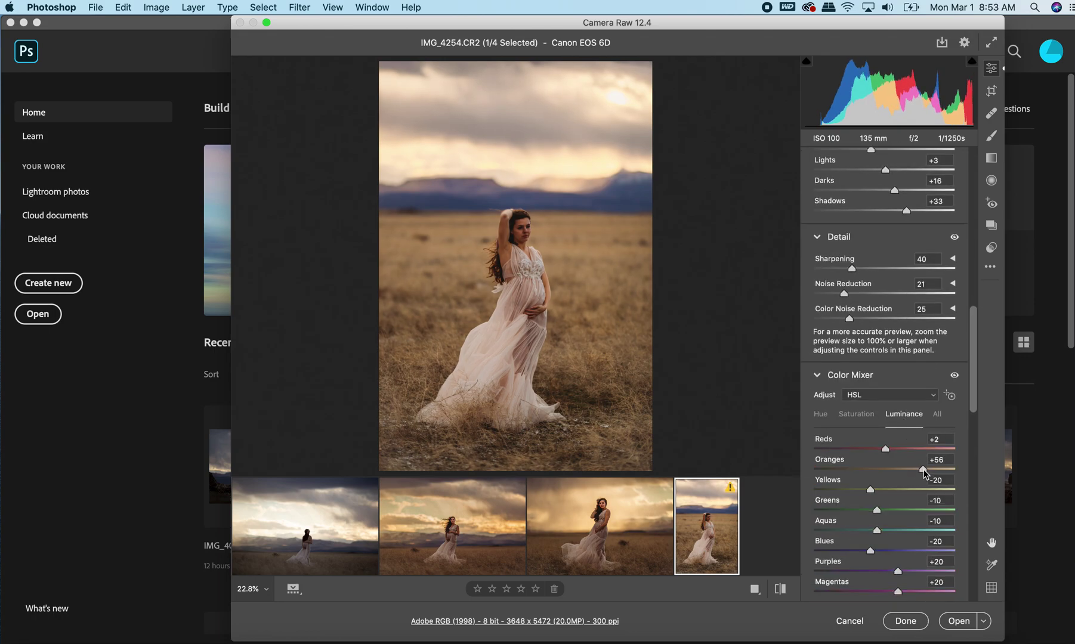
pyautogui.click(856, 414)
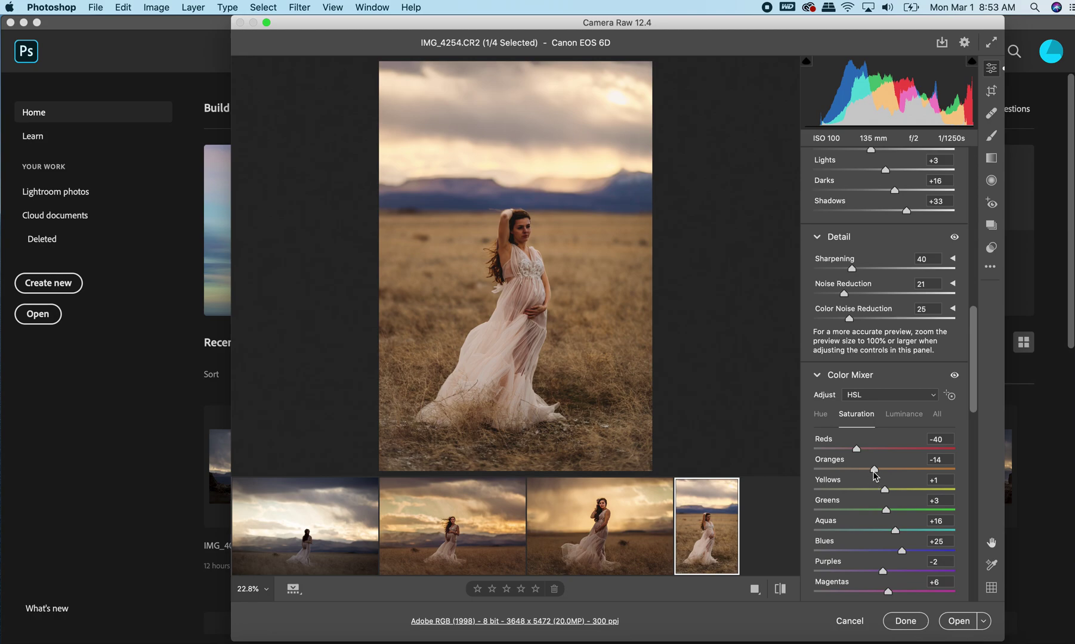
pyautogui.moveTo(874, 469)
pyautogui.mouseDown()
pyautogui.moveTo(893, 474)
pyautogui.moveTo(876, 477)
pyautogui.mouseUp()
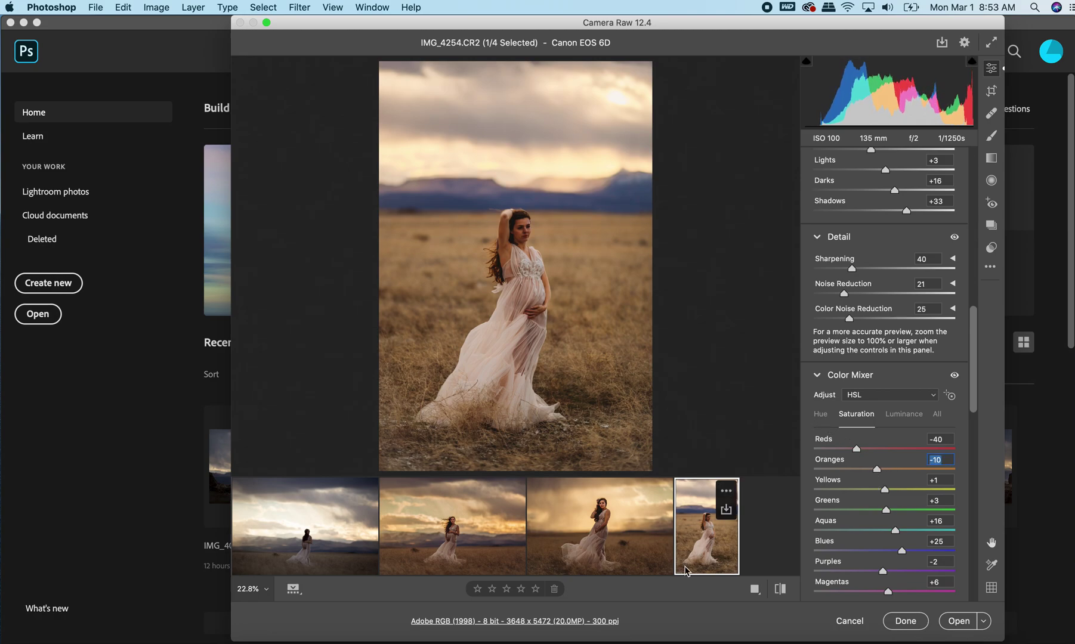
# - Copy the edit settings from IMG_4185.CR2 and apply them to the first photo, IMG_4163.CR2
pyautogui.click(632, 535)
pyautogui.click(456, 538)
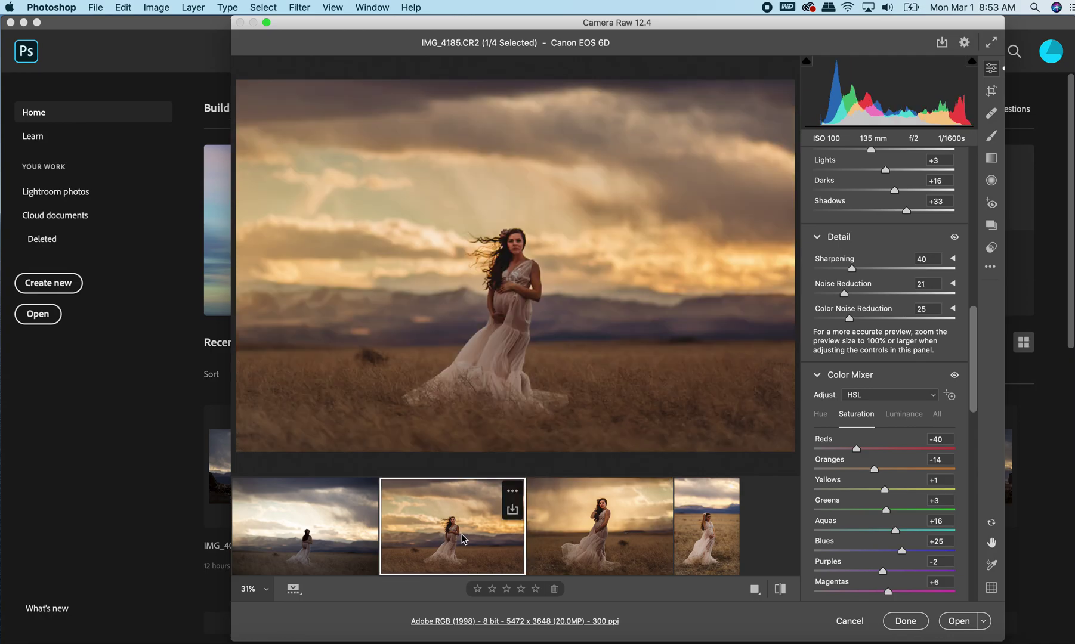
pyautogui.click(323, 536)
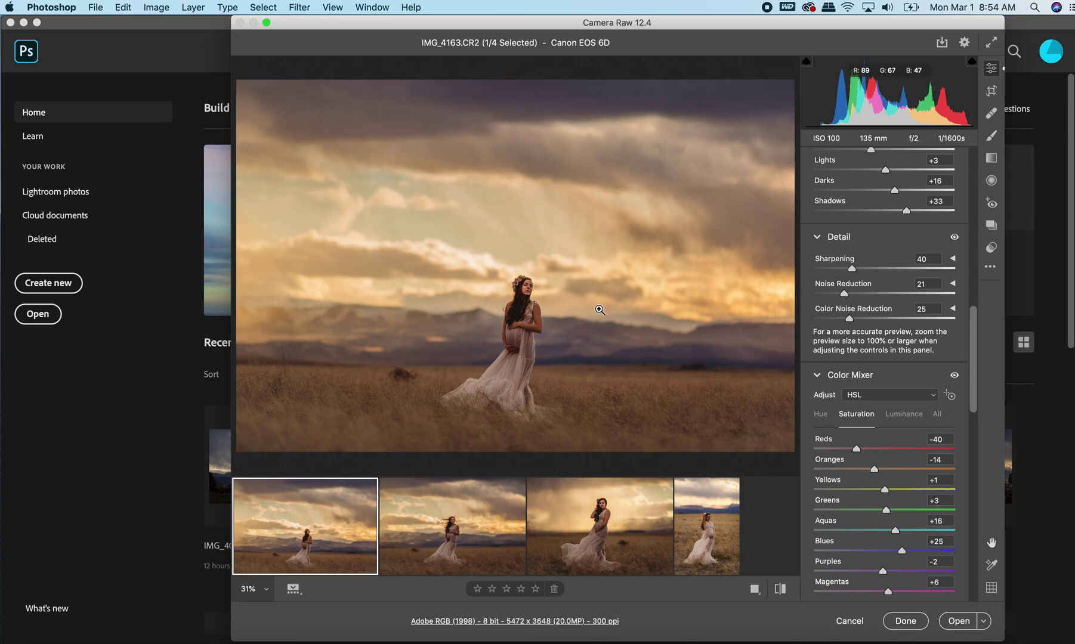
# - Compare the first two photos, and open all four edited photos as Photoshop documents
pyautogui.click(468, 504)
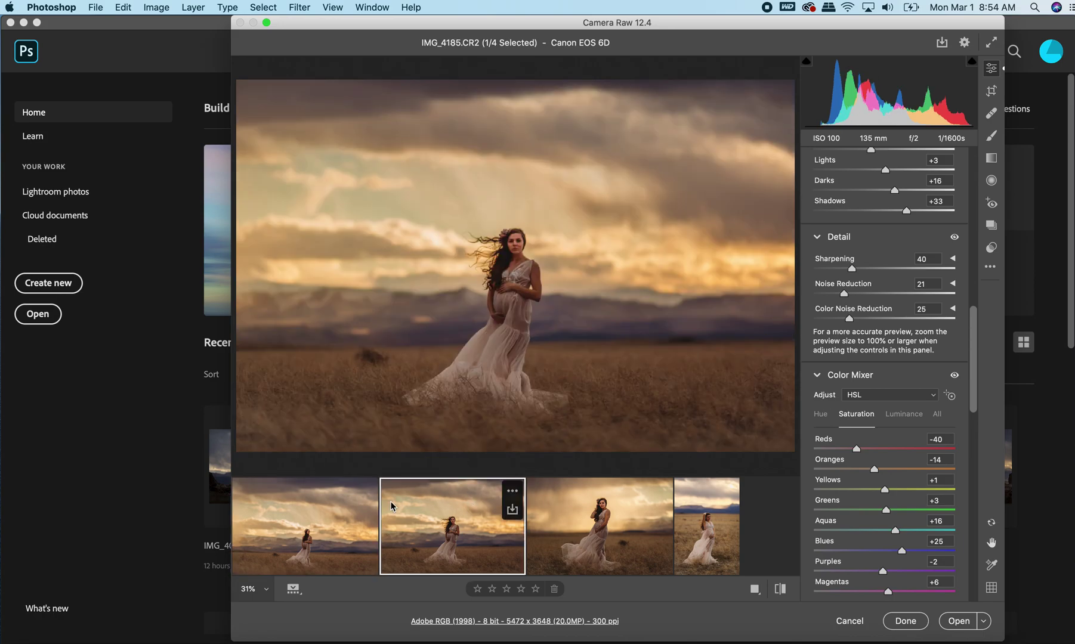
pyautogui.click(289, 528)
pyautogui.press('super+a')
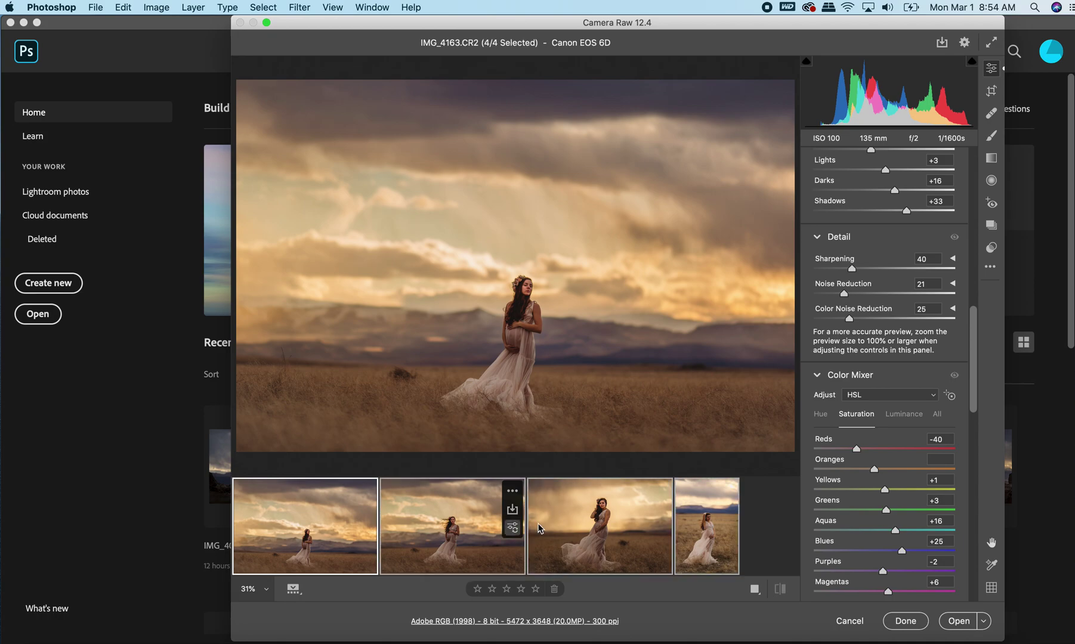
pyautogui.click(967, 622)
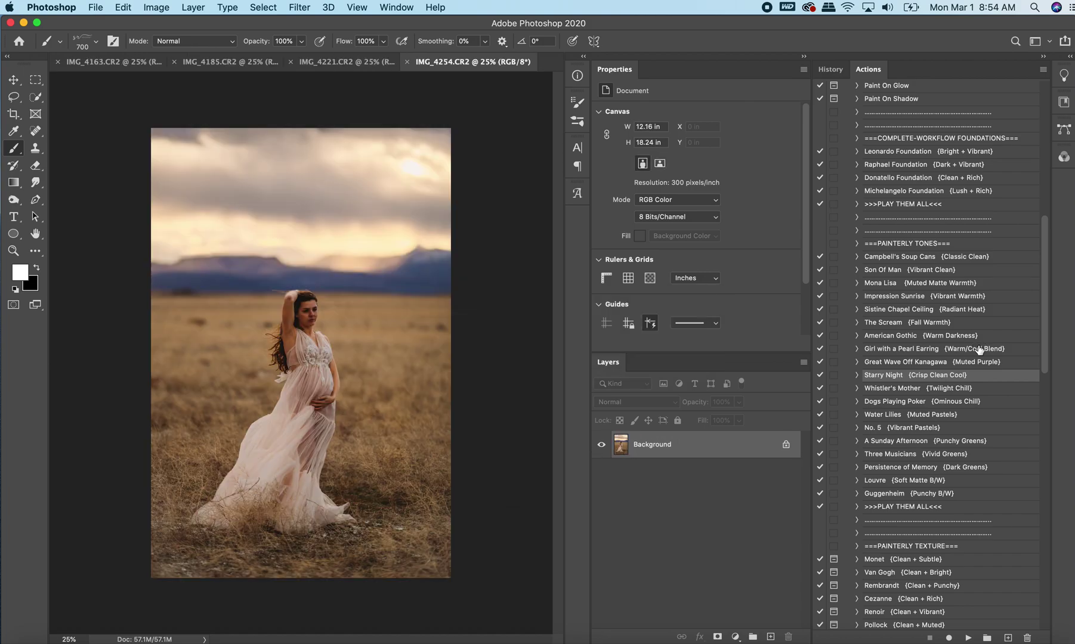
# - Expand the Wander Collection action set and select its Wander base action
pyautogui.scroll(10, 979, 350)
pyautogui.click(846, 390)
pyautogui.click(845, 376)
pyautogui.scroll(-5, 864, 405)
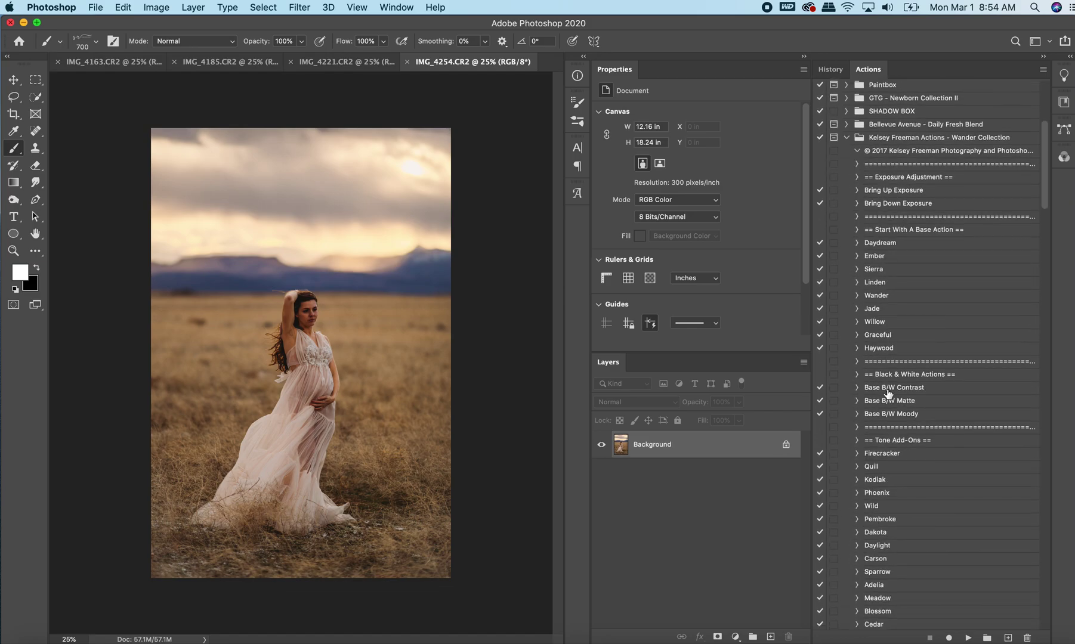
pyautogui.click(879, 296)
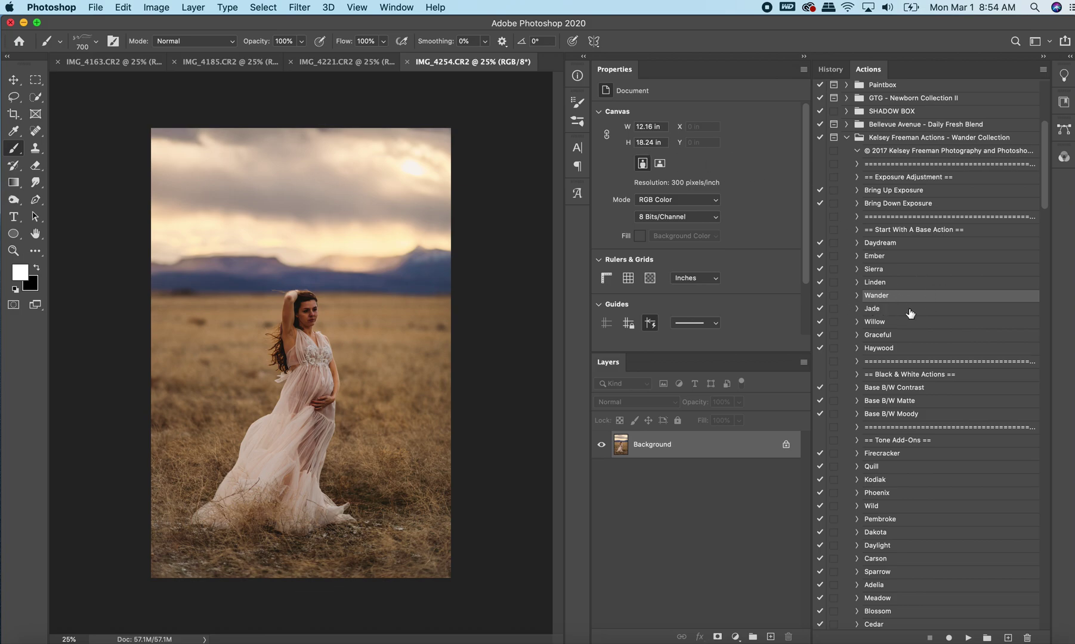
# - Run the Wander action as a batch on the opened files, with no destination
pyautogui.click(96, 7)
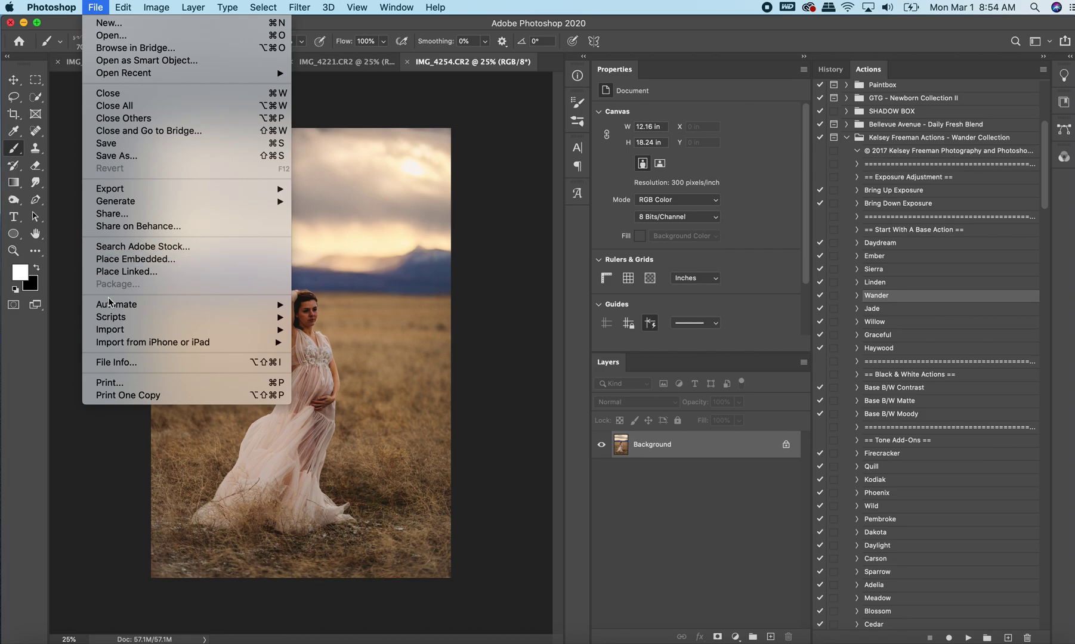
pyautogui.moveTo(114, 307)
pyautogui.click(358, 305)
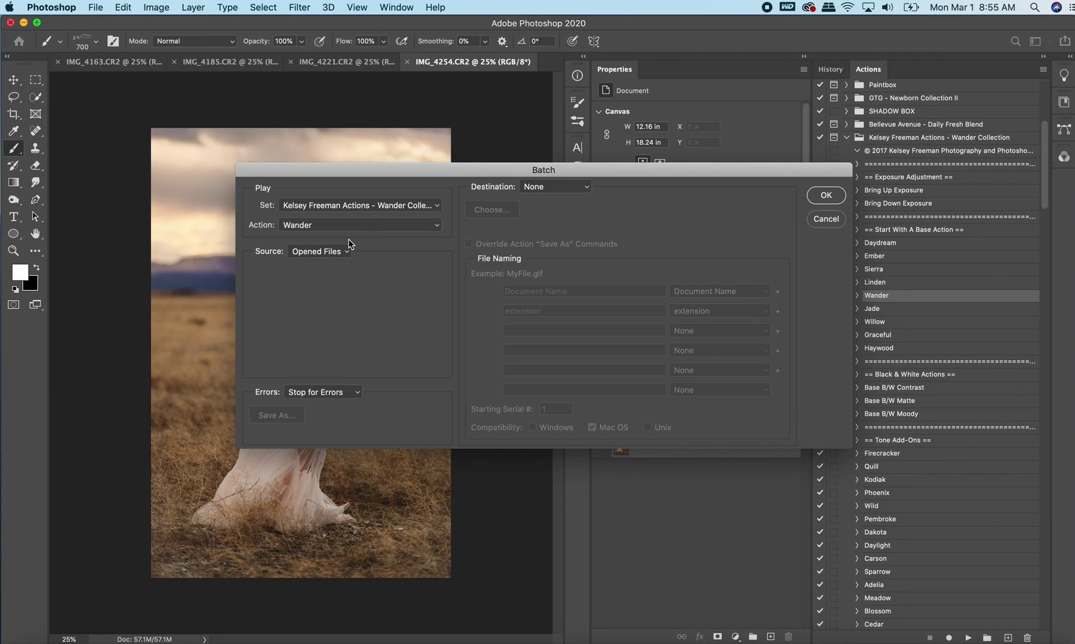
pyautogui.click(826, 197)
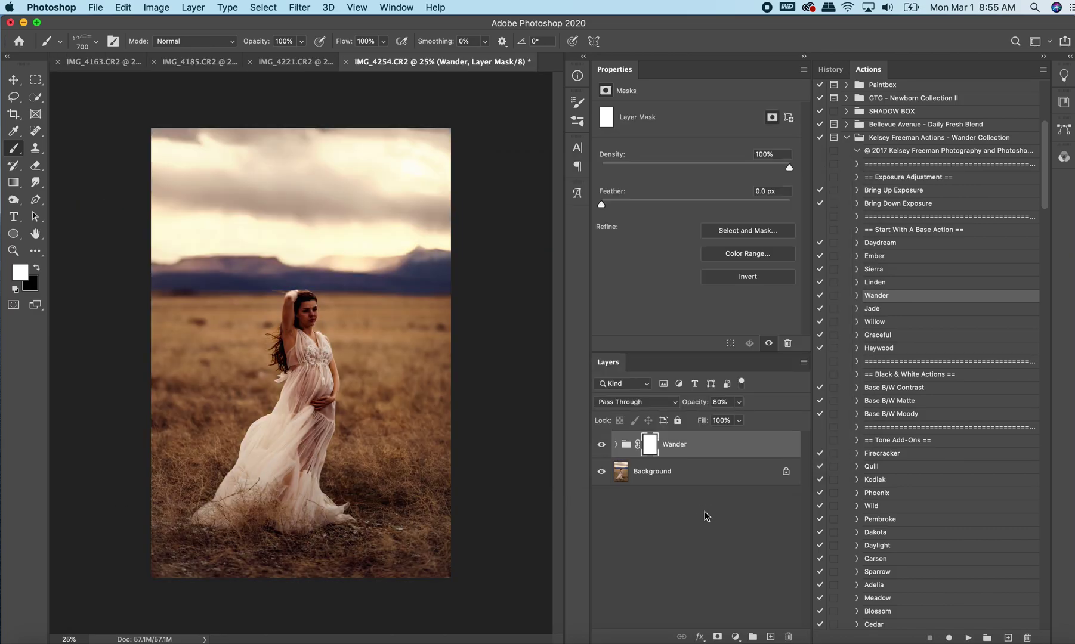
# - Review the batch result across the open photos, inspecting the layers inside the Wander group in IMG_4254.CR2 and IMG_4185.CR2
pyautogui.click(616, 445)
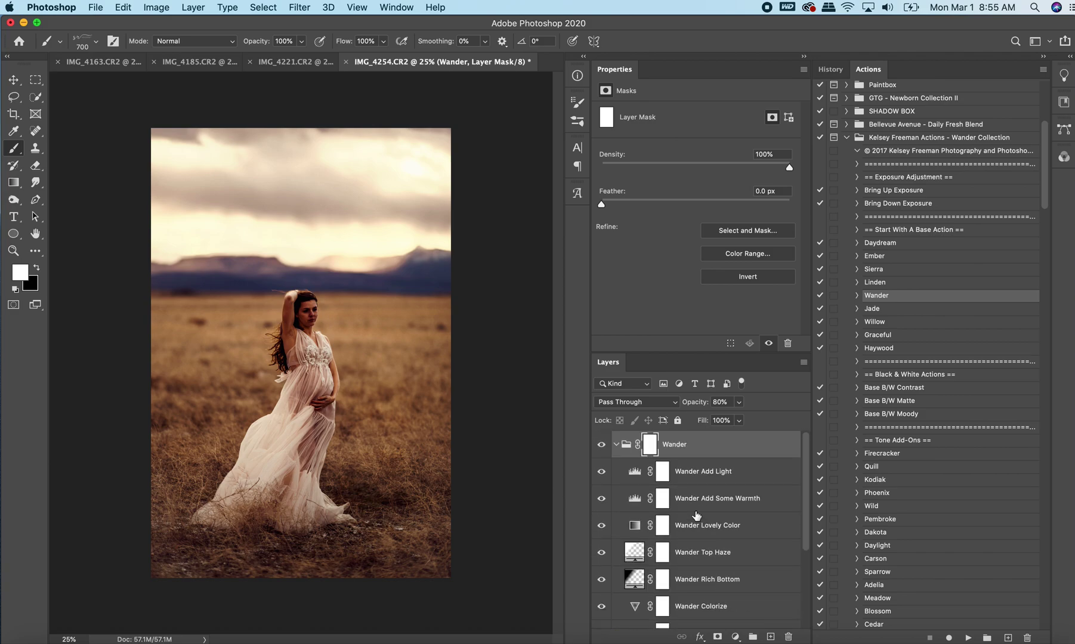
pyautogui.click(616, 444)
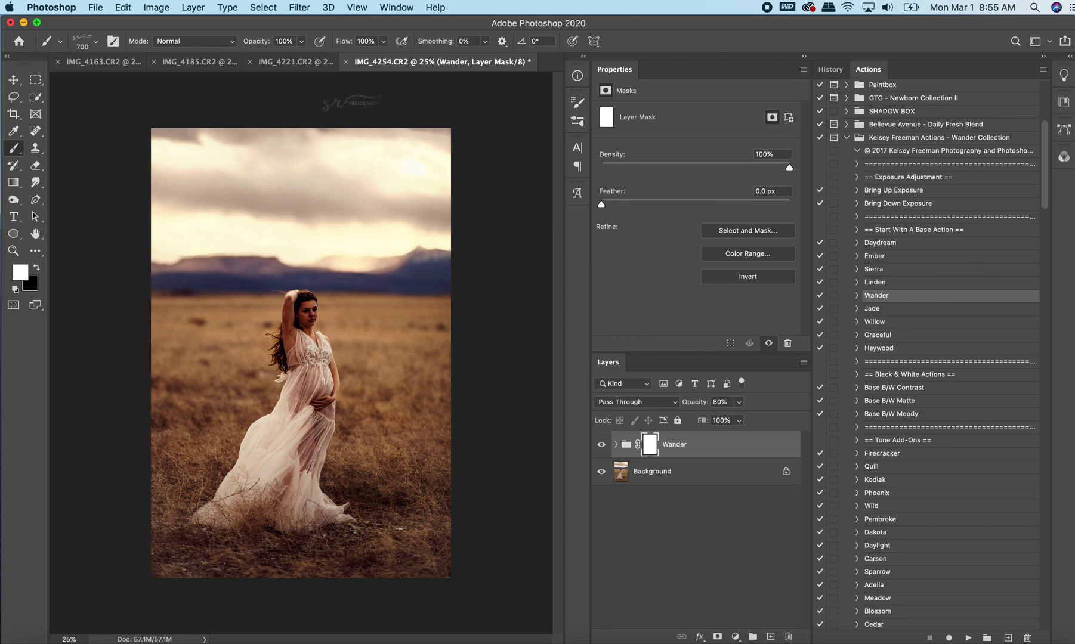
pyautogui.click(284, 69)
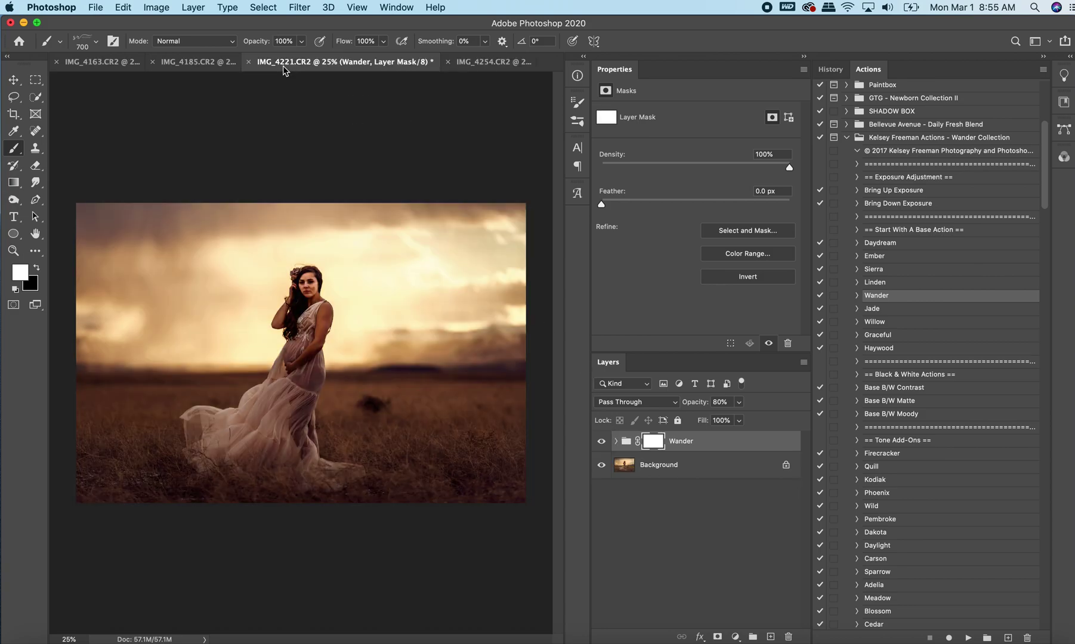
pyautogui.click(214, 63)
pyautogui.click(615, 442)
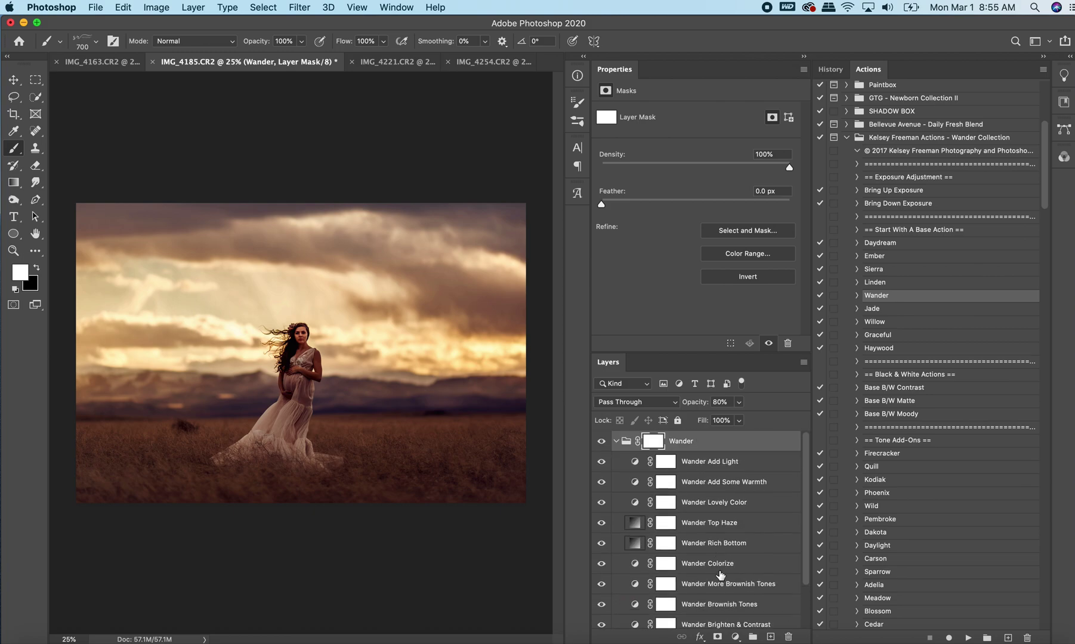
pyautogui.click(616, 442)
pyautogui.click(101, 62)
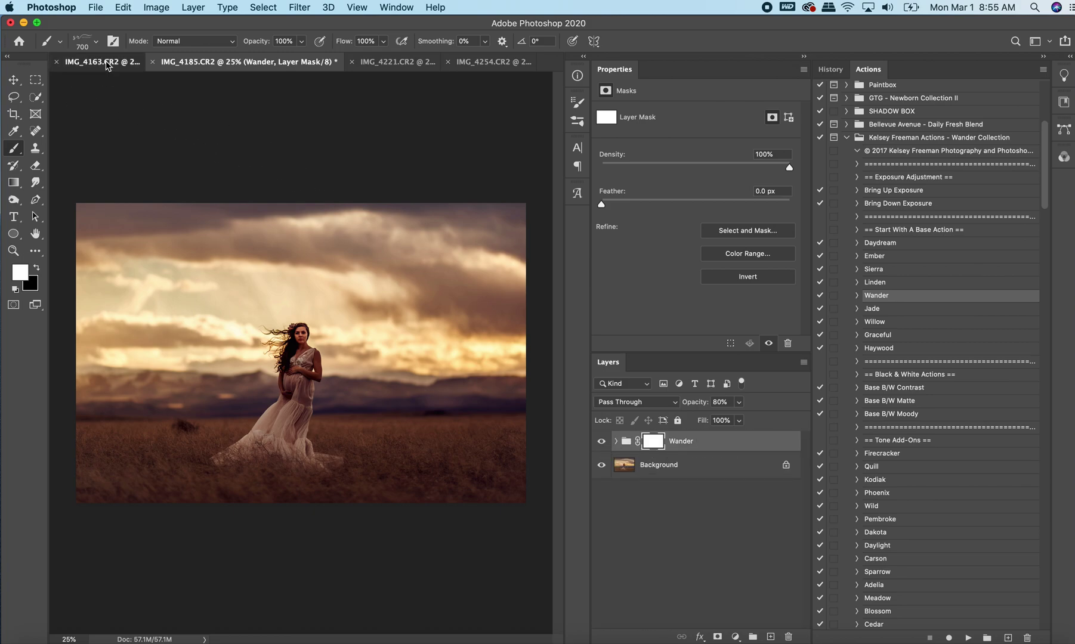